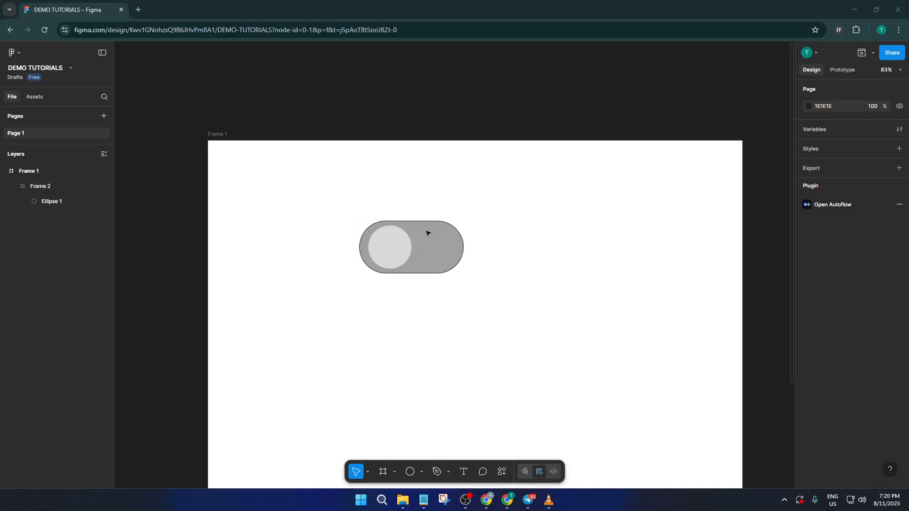
Turn the grey toggle frame with its circle into a component and add a second variant to it.
left_click_drag(510, 313, 455, 271)
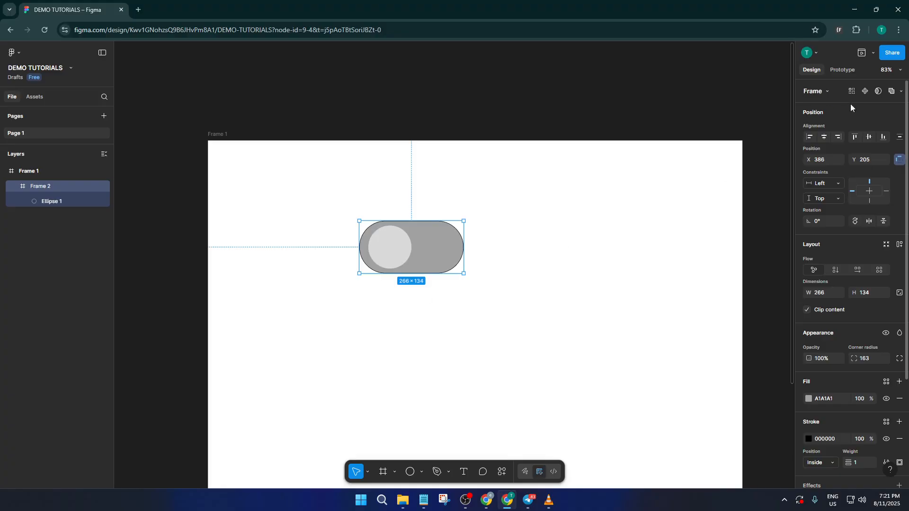
left_click(865, 91)
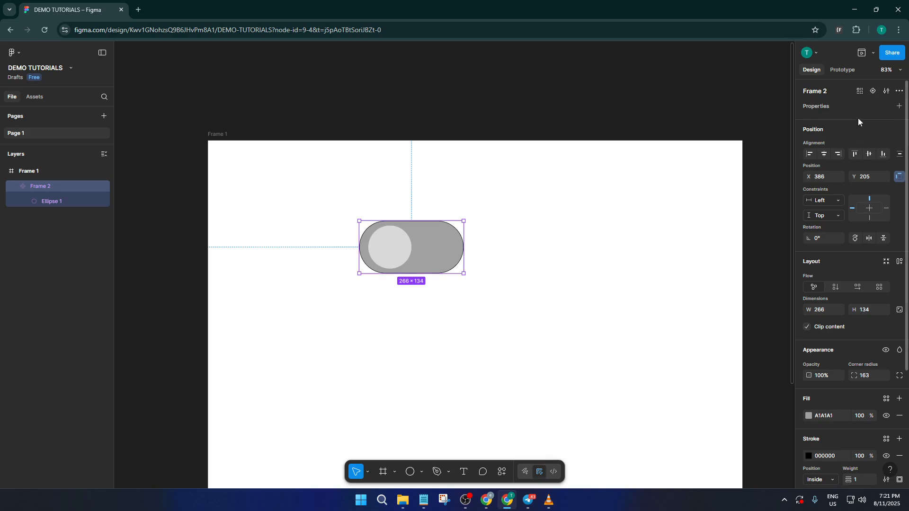
left_click(873, 91)
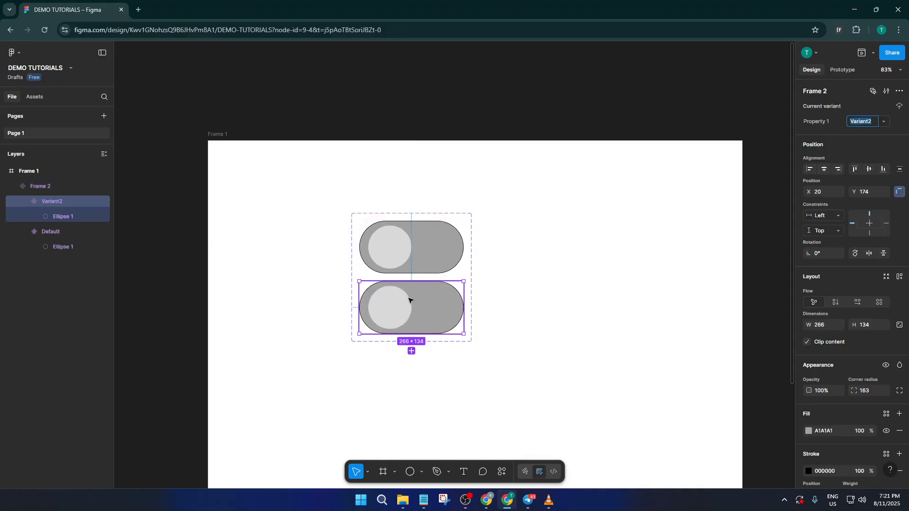
Move the circle in the second variant horizontally to the right end of the toggle, at about X 133.
left_click(395, 309)
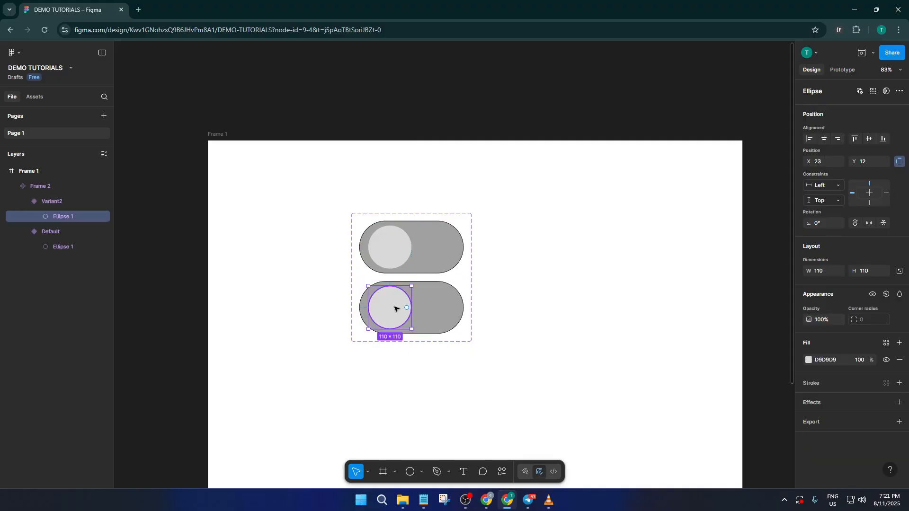
left_click_drag(393, 311, 436, 311)
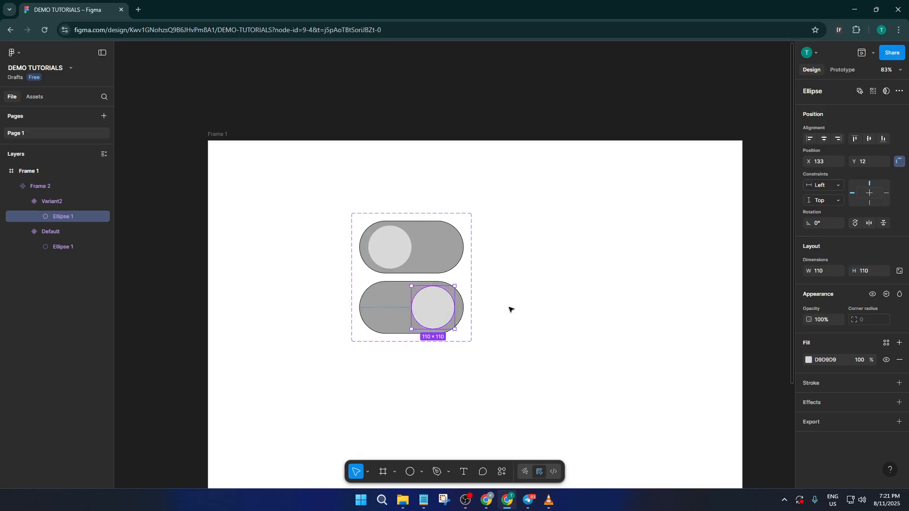
left_click(534, 305)
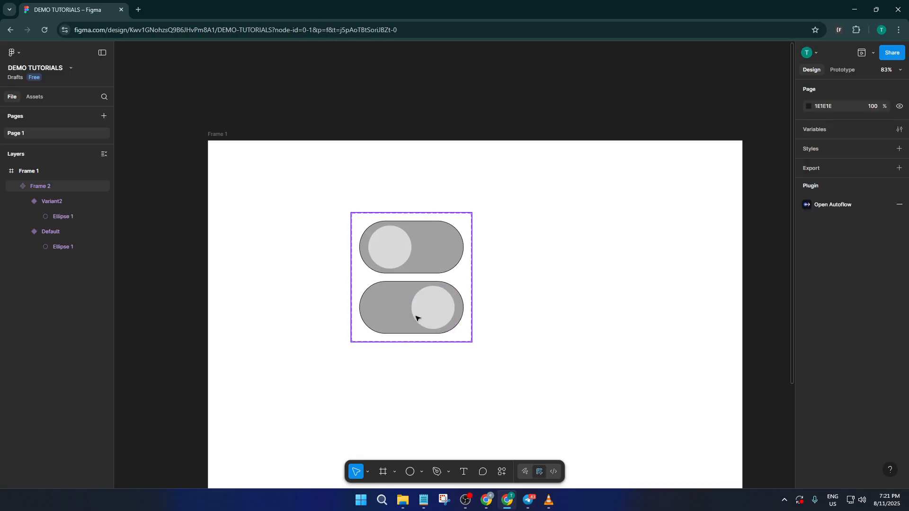
Change the fill of the second variant's toggle background to green 5DB352.
left_click(391, 313)
left_click(391, 312)
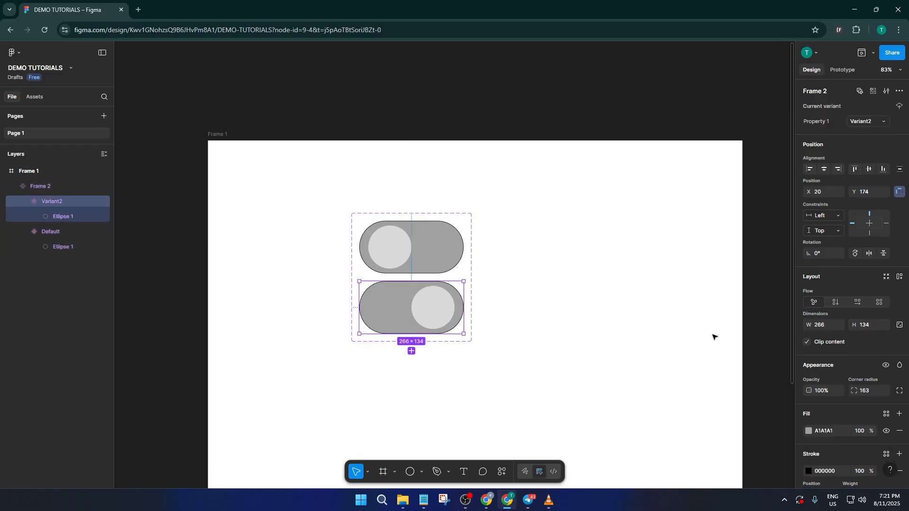
scroll(715, 337, "down", 1)
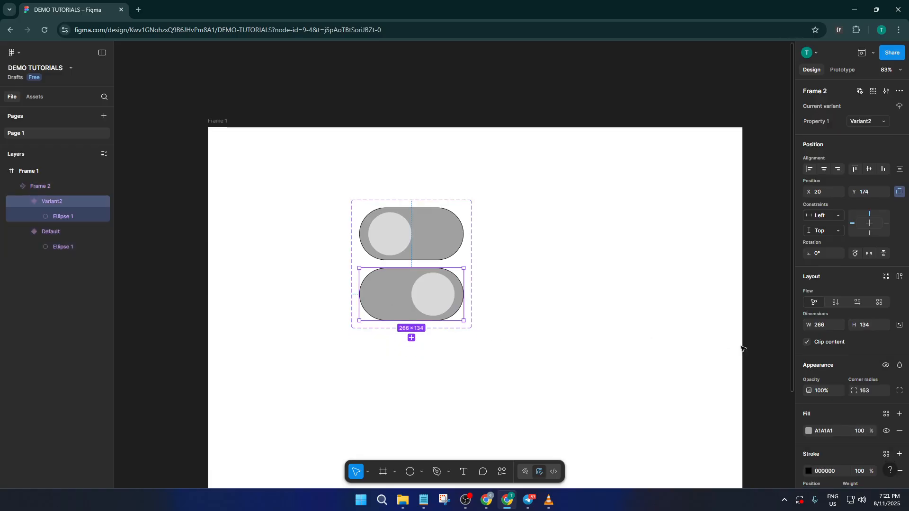
left_click(810, 431)
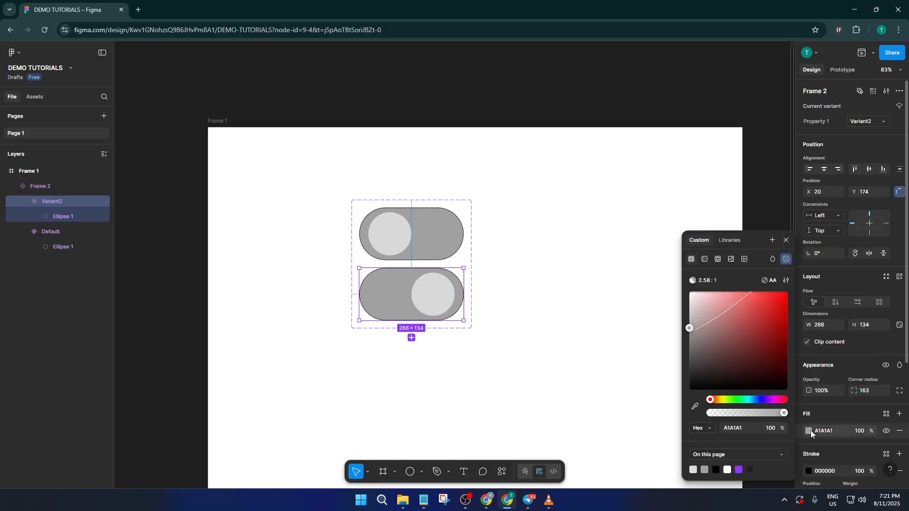
left_click(809, 431)
left_click(809, 431)
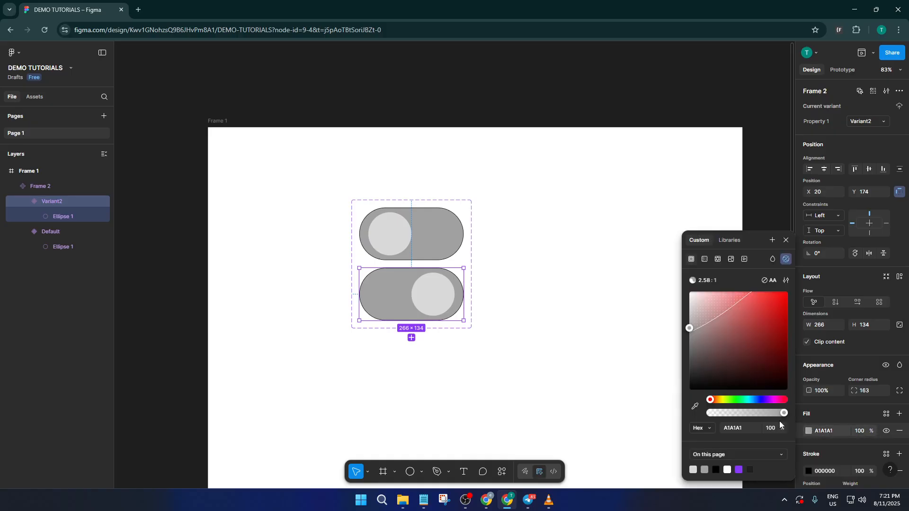
left_click(734, 400)
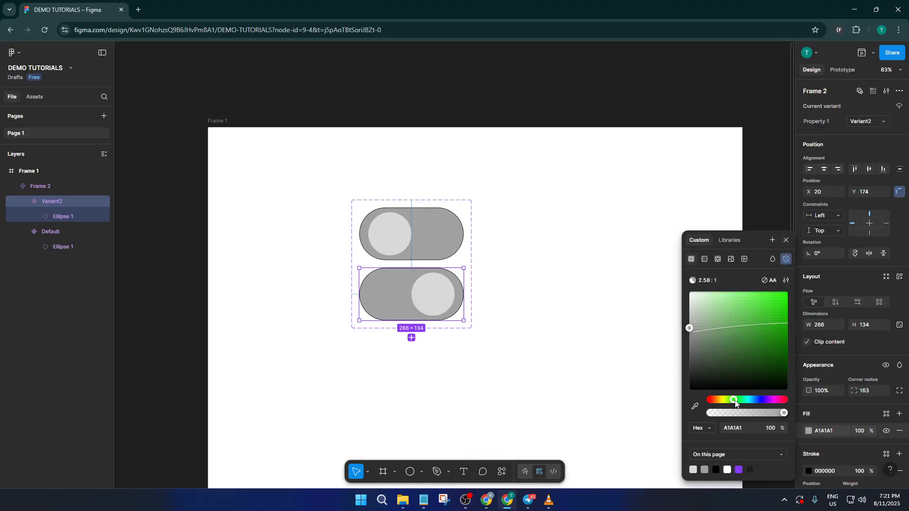
left_click_drag(756, 345, 743, 325)
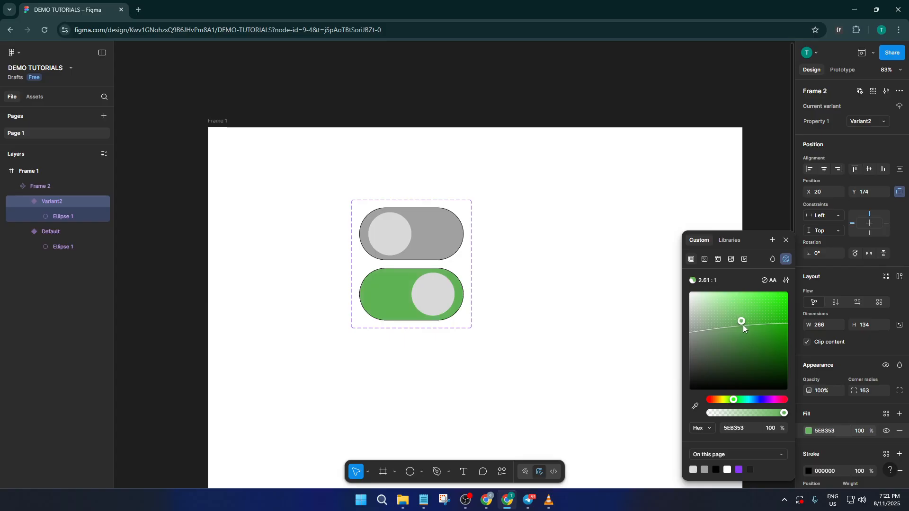
left_click(601, 290)
left_click(539, 335)
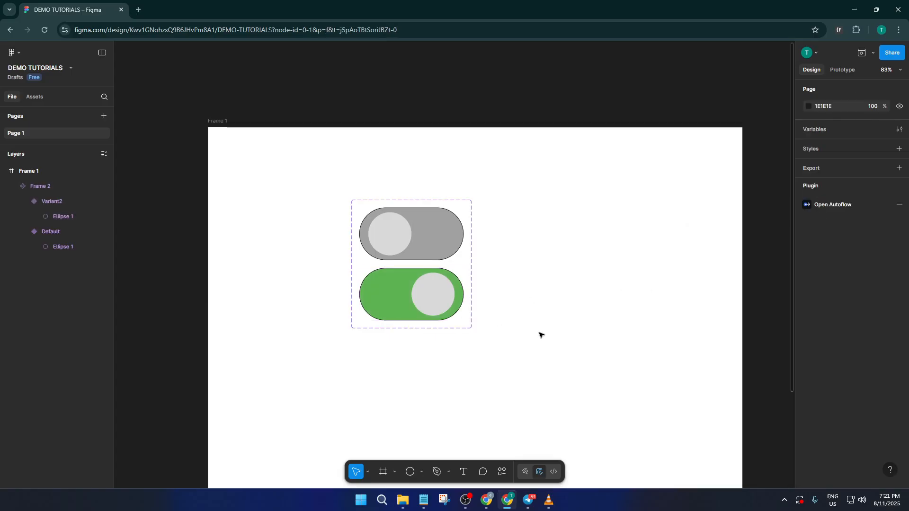
Rename the component set's variant property to "switch".
scroll(540, 332, "down", 1)
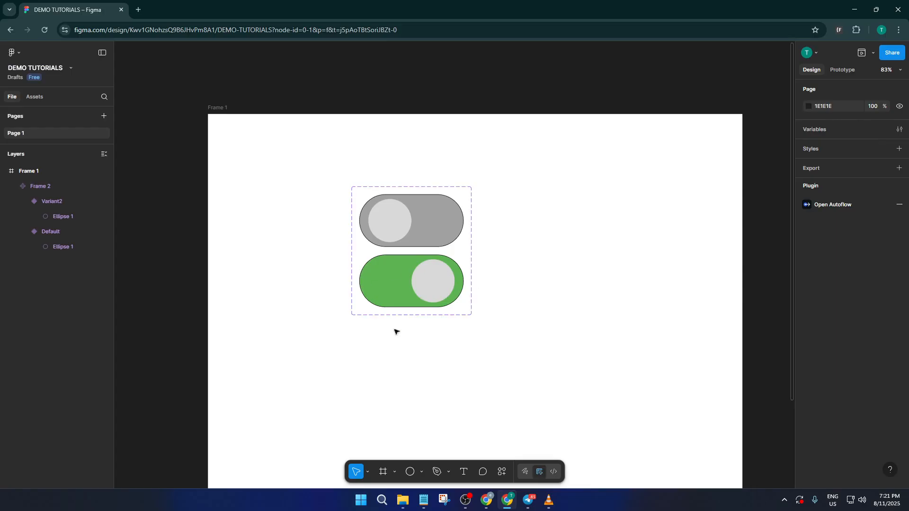
left_click(469, 268)
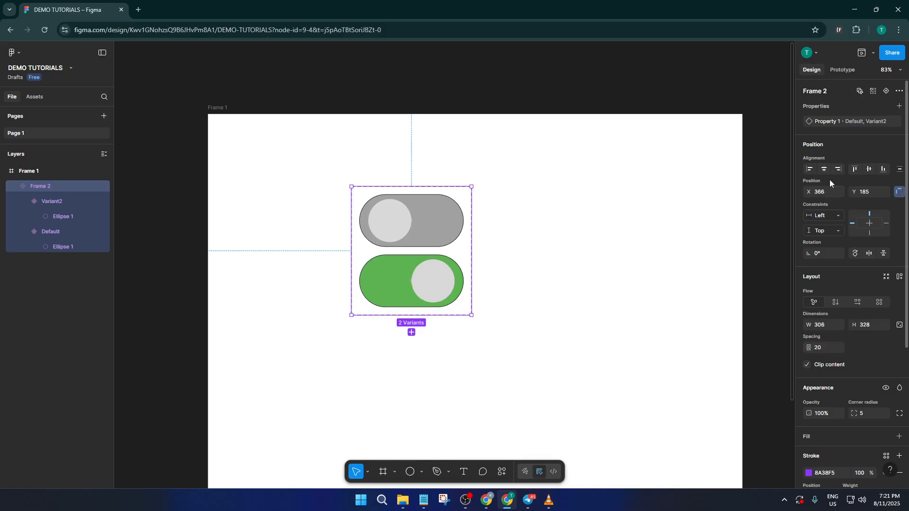
double_click(828, 122)
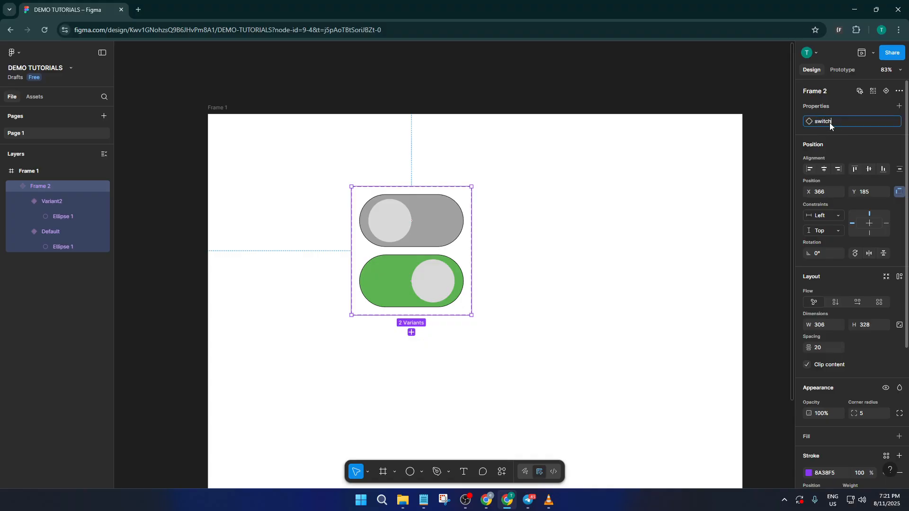
key("Return")
double_click(859, 122)
key("Return")
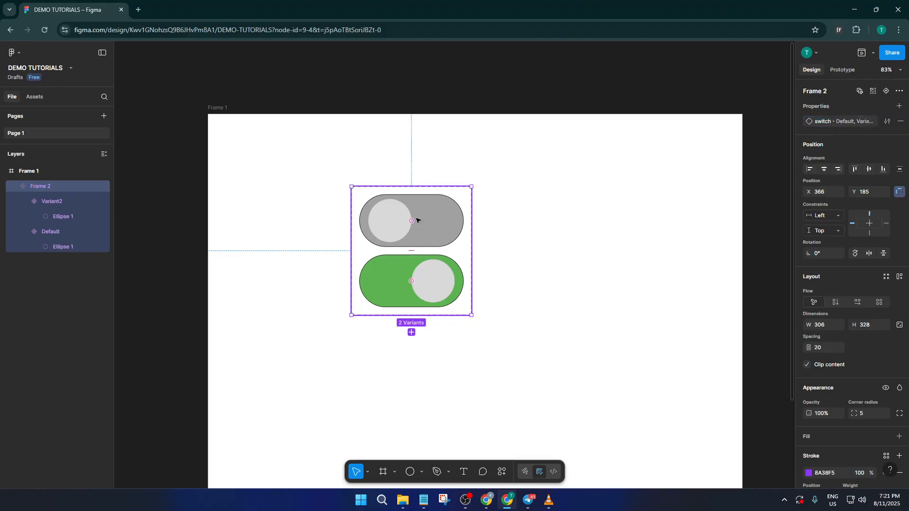
Set the switch property value to "off" for the grey variant and "on" for the green variant.
left_click(438, 217)
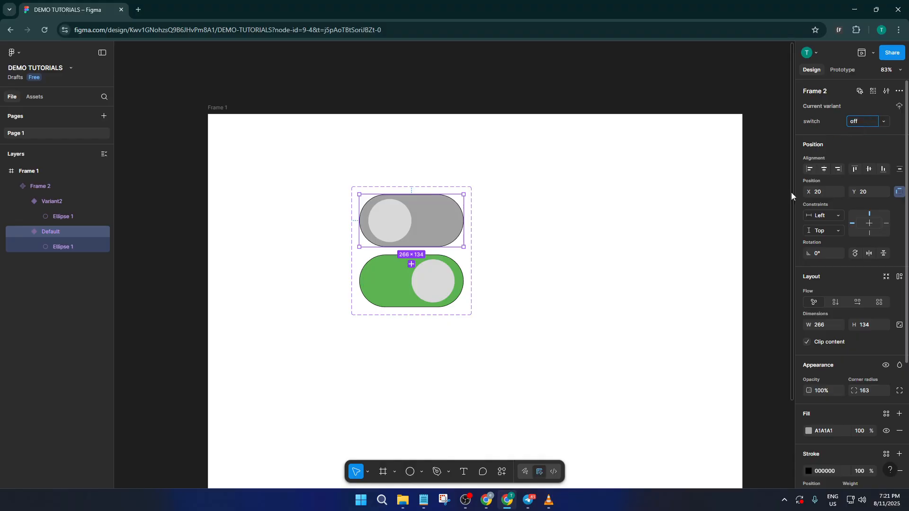
left_click(700, 258)
left_click(385, 295)
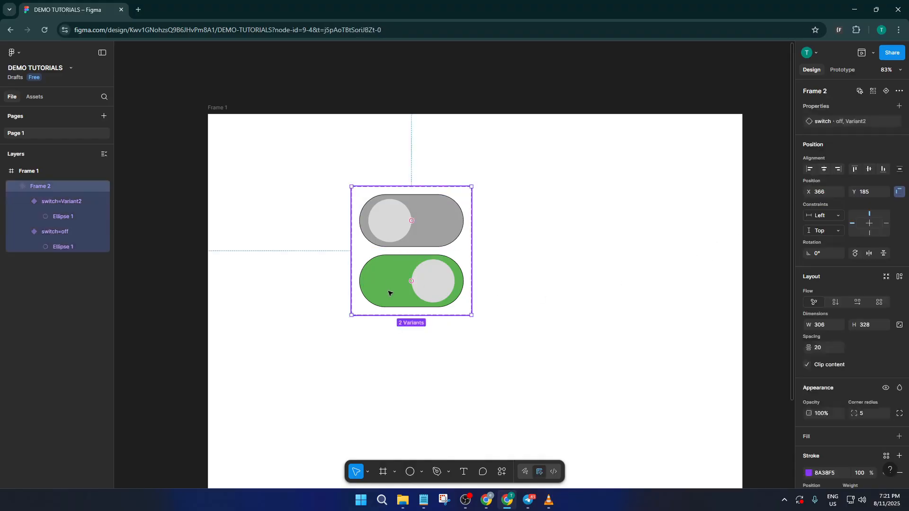
left_click(386, 294)
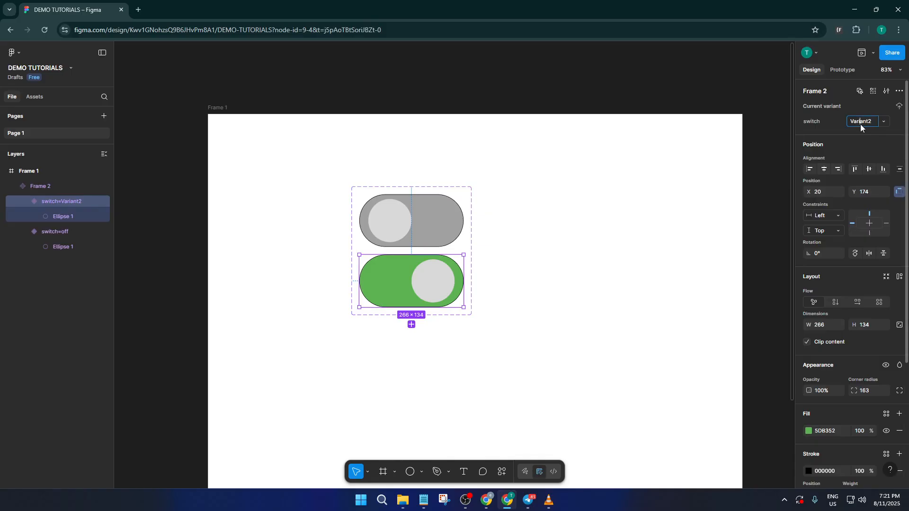
type("on")
left_click(528, 219)
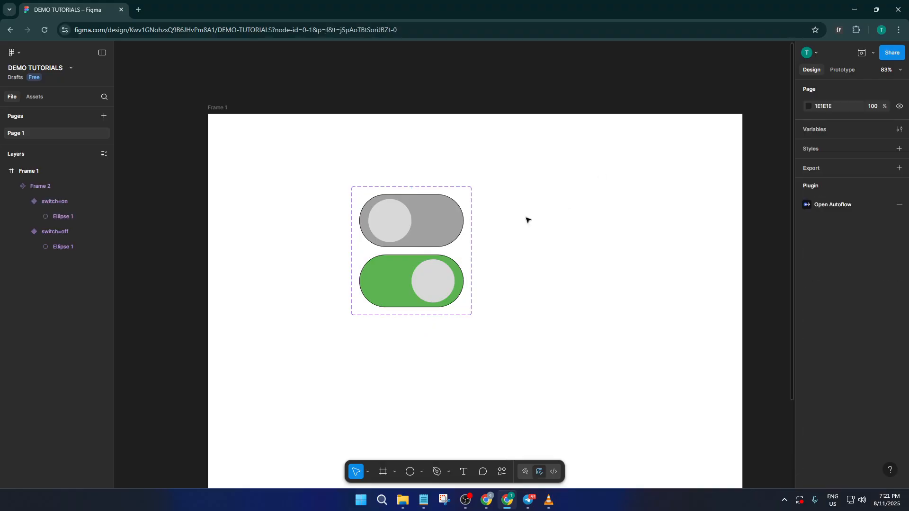
Add a prototype interaction from the grey off variant that changes to the on variant on click, with Instant animation.
left_click(440, 222)
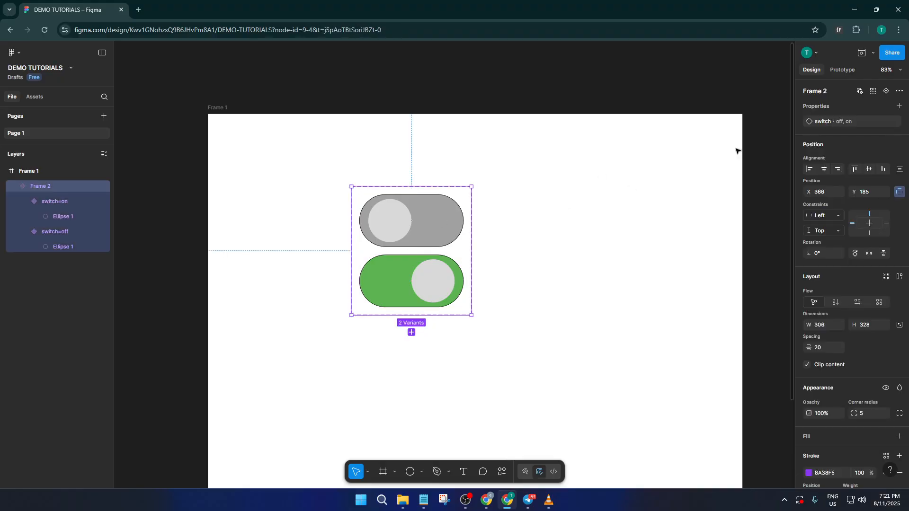
left_click(845, 71)
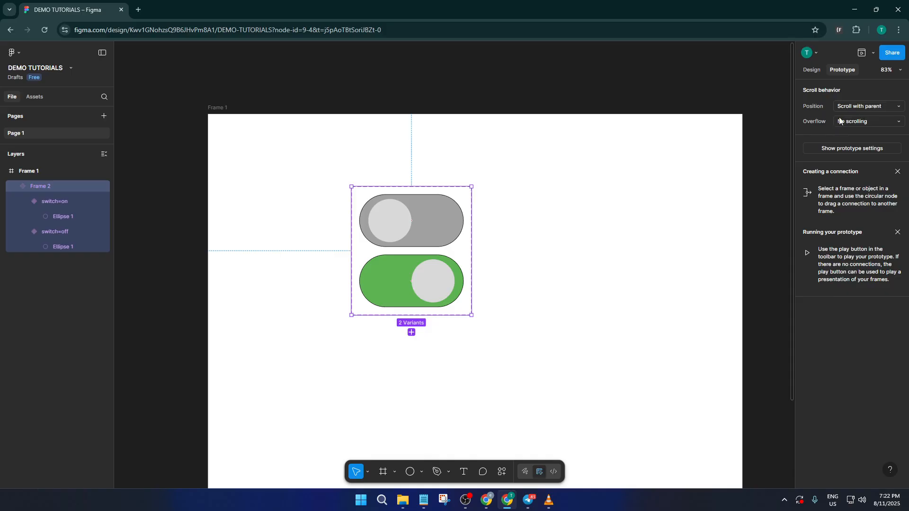
left_click(422, 243)
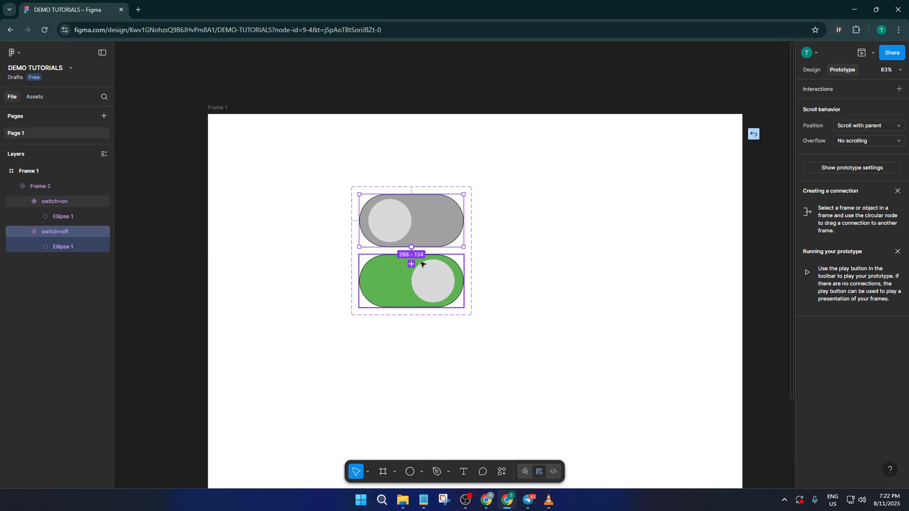
left_click(421, 263)
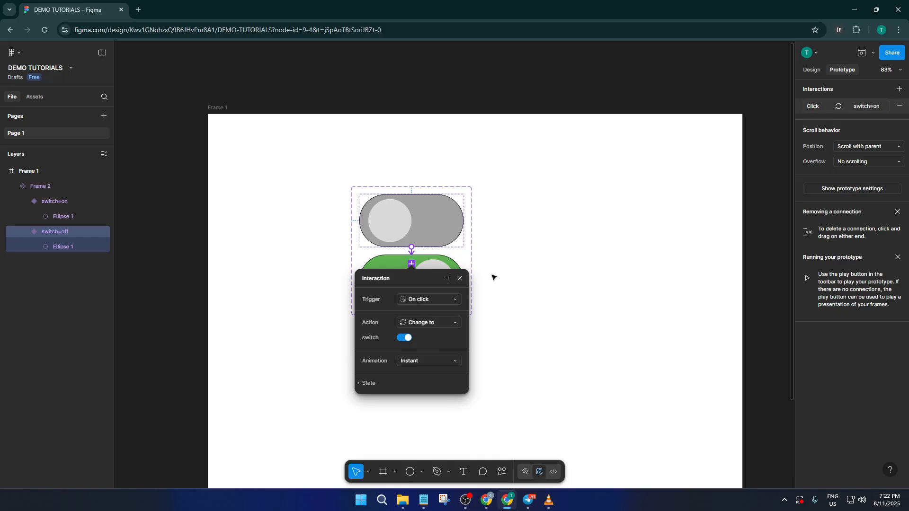
Add a return interaction from the green on variant that changes to the off variant on click, with Instant animation.
left_click(450, 259)
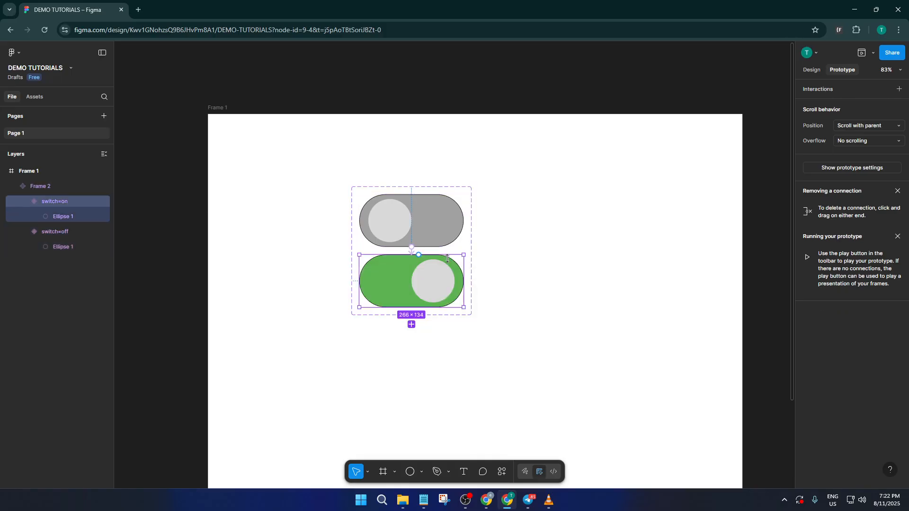
left_click_drag(419, 255, 419, 240)
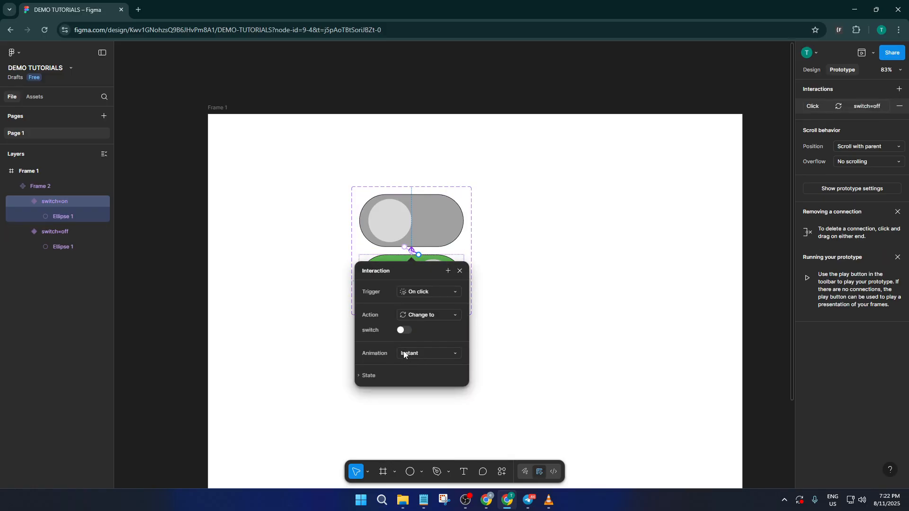
left_click(509, 244)
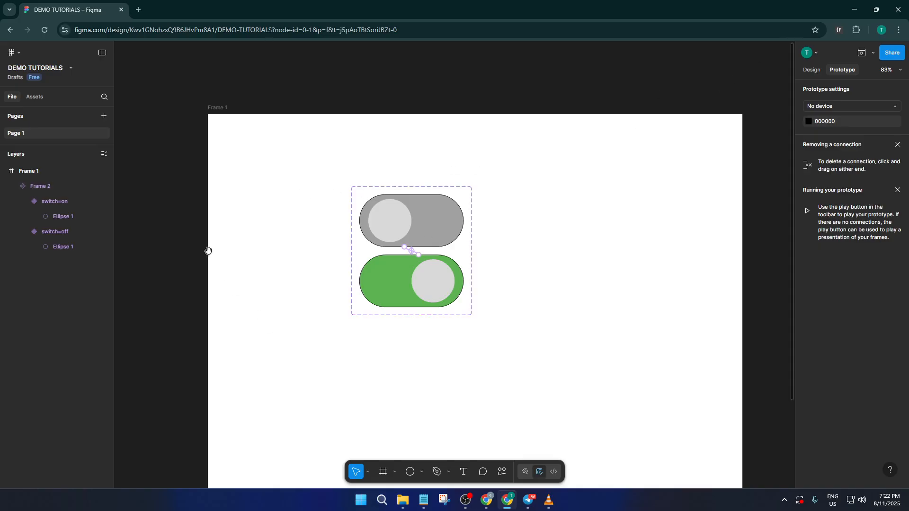
Draw a new frame about 290 × 189 to the left of Frame 1 and place an instance of the toggle component inside it.
left_click_drag(216, 246, 312, 252)
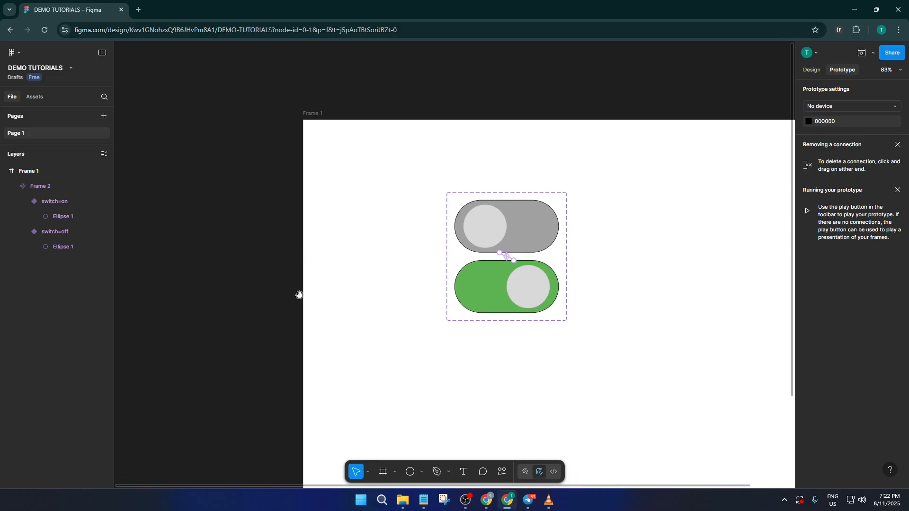
left_click(383, 472)
left_click_drag(177, 203, 290, 276)
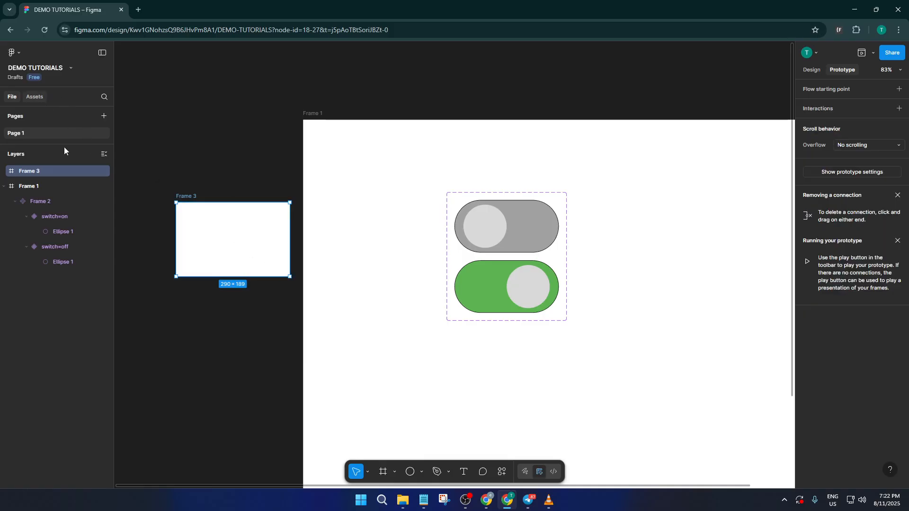
left_click(35, 96)
left_click_drag(33, 158, 246, 237)
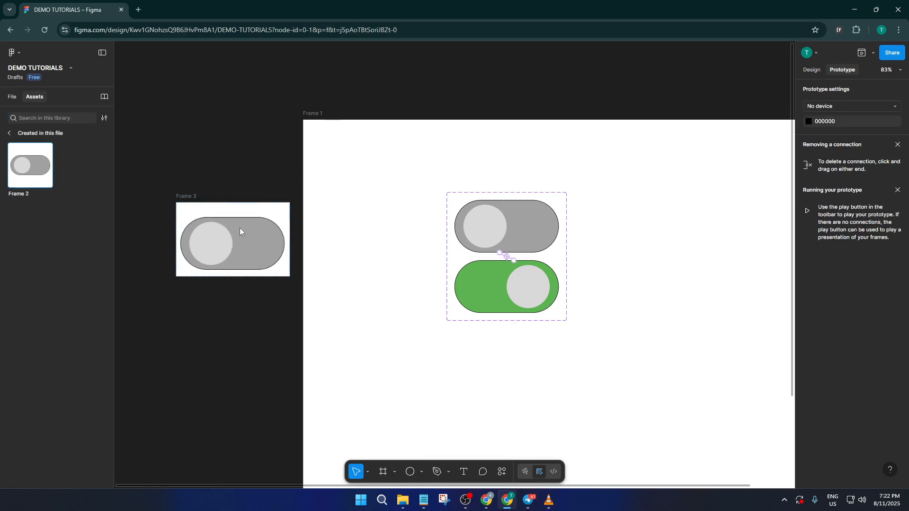
left_click(240, 228)
Preview Frame 3's prototype and test the toggle by switching it on and off several times.
left_click(200, 199)
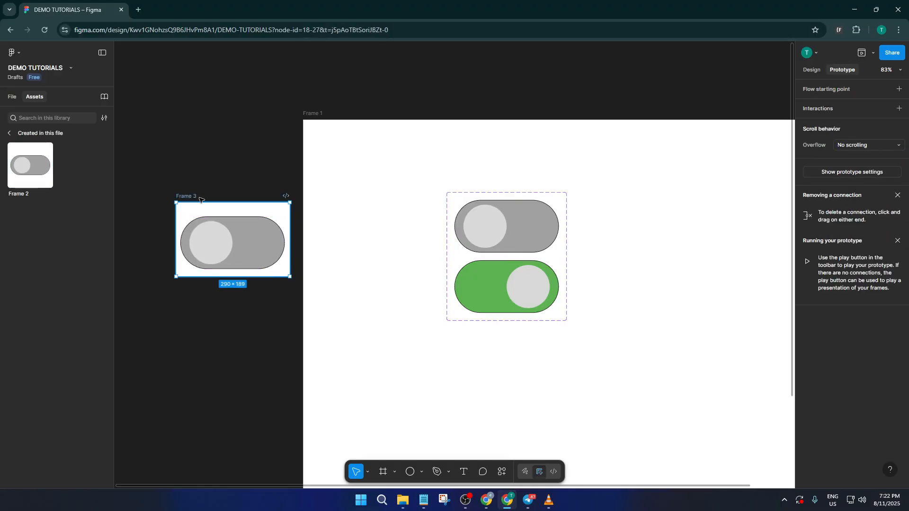
left_click(873, 52)
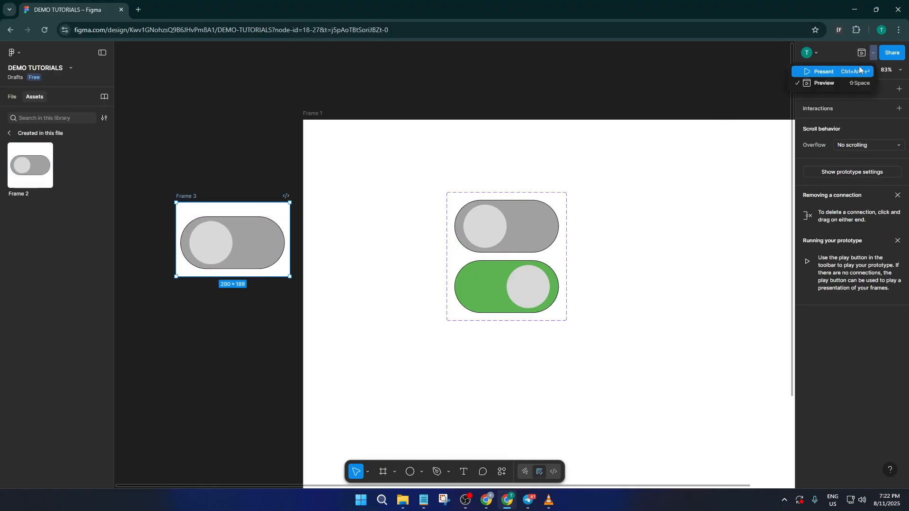
left_click(845, 82)
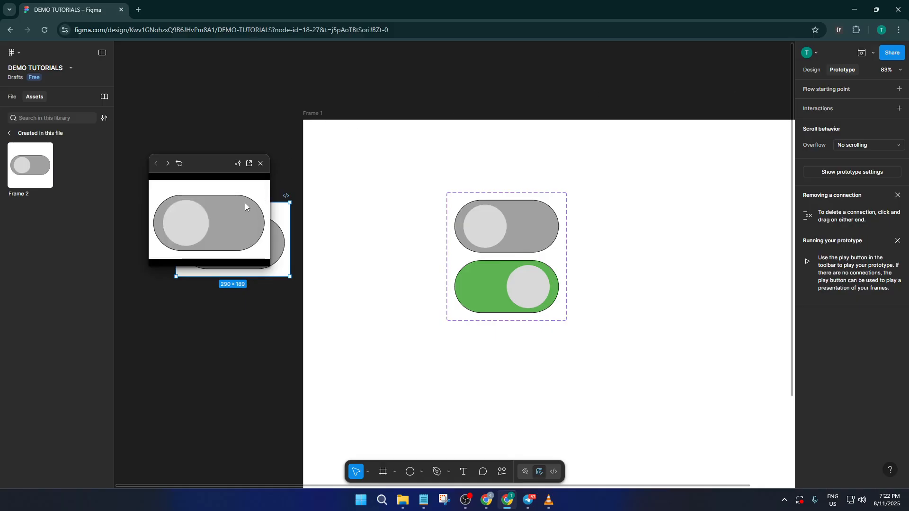
left_click(213, 216)
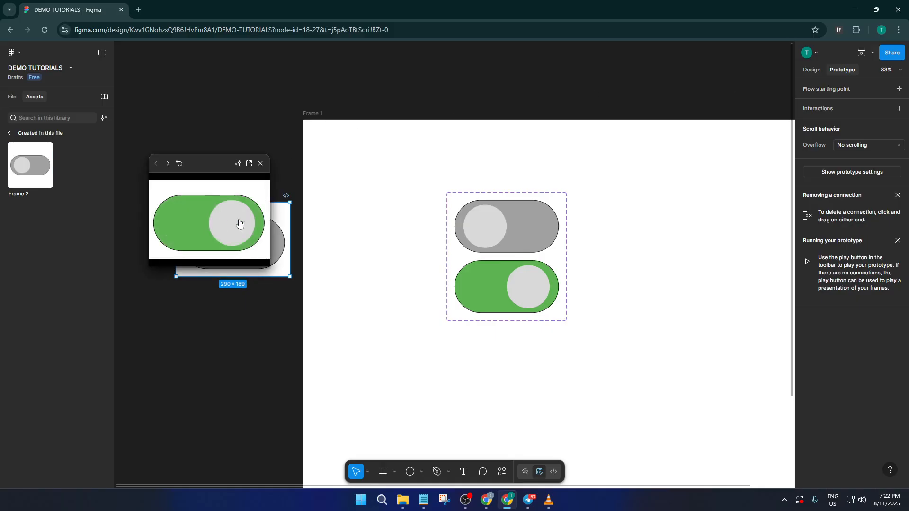
left_click(238, 223)
left_click(200, 223)
left_click(200, 222)
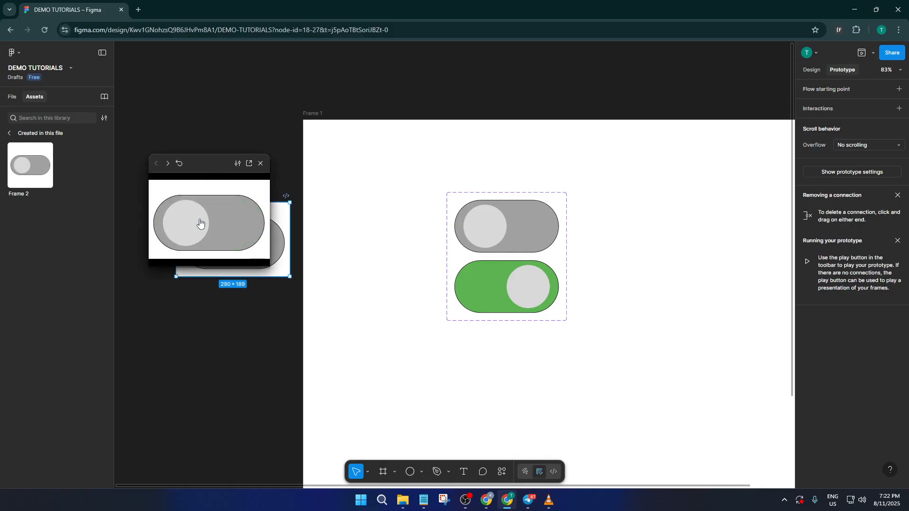